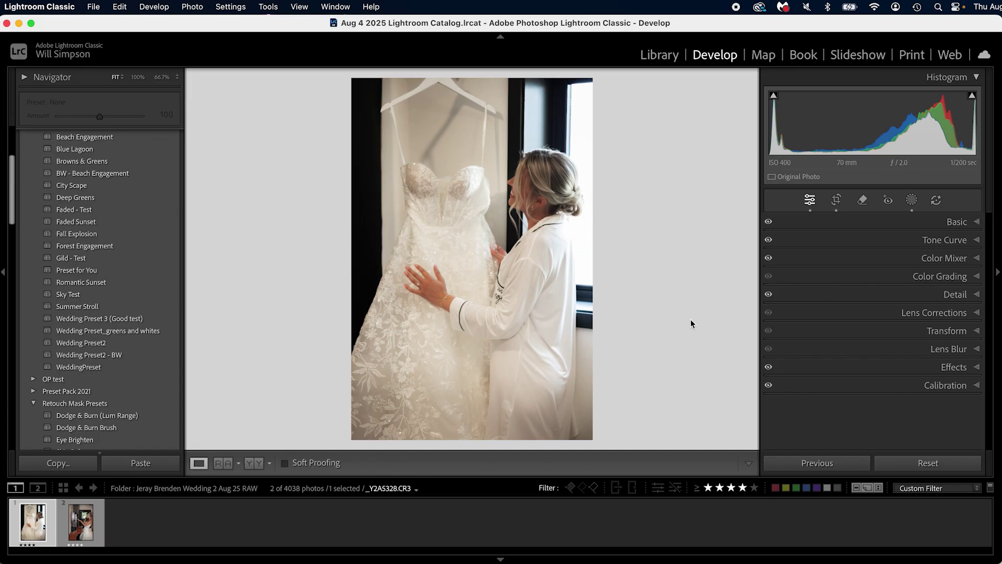
Compare the dress photo with its unedited version, then review Mask 4's adjustments.
{"action": "key", "text": "backslash"}
{"action": "key", "text": "backslash"}
{"action": "key", "text": "backslash"}
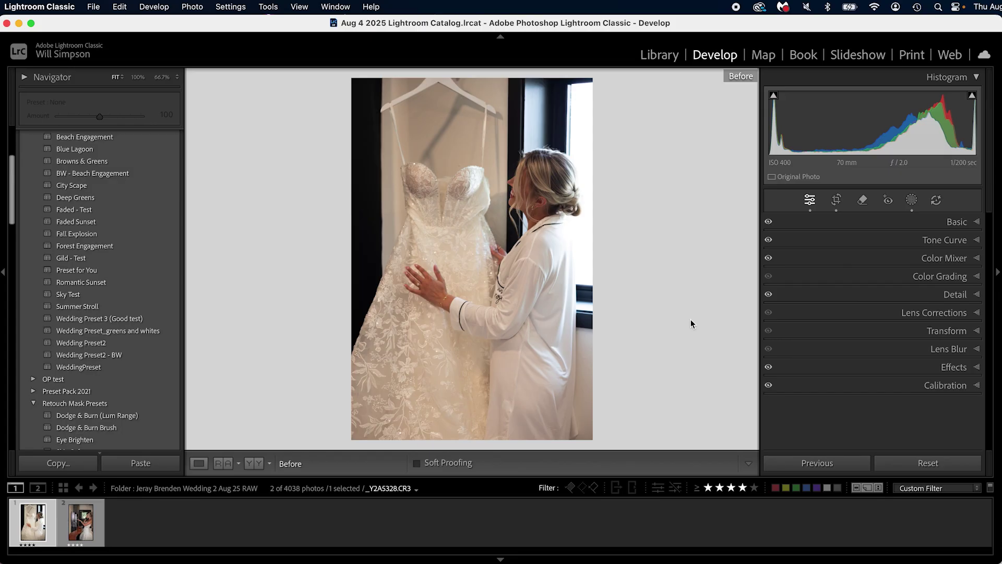
{"action": "key", "text": "backslash"}
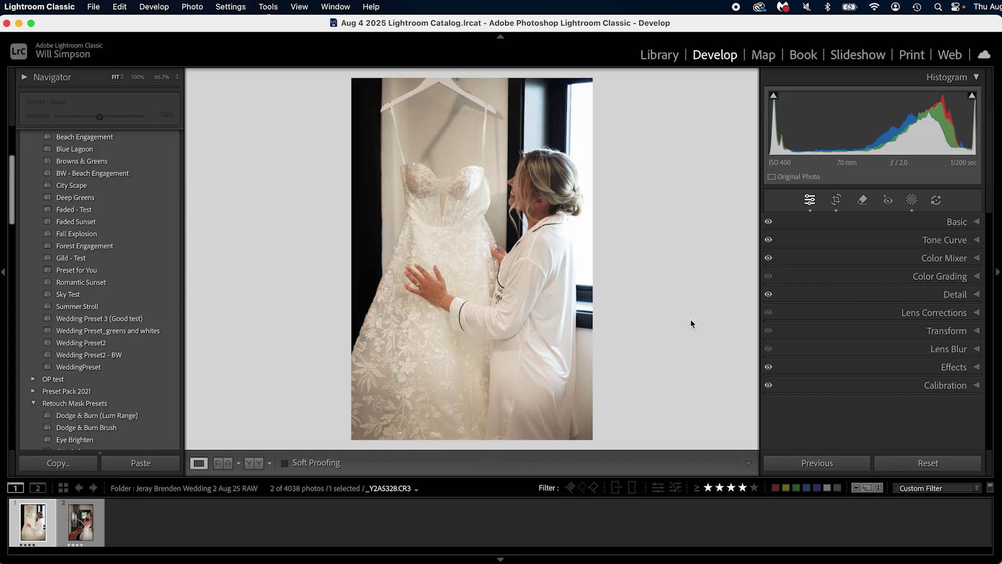
{"action": "left_click", "coordinate": [912, 200]}
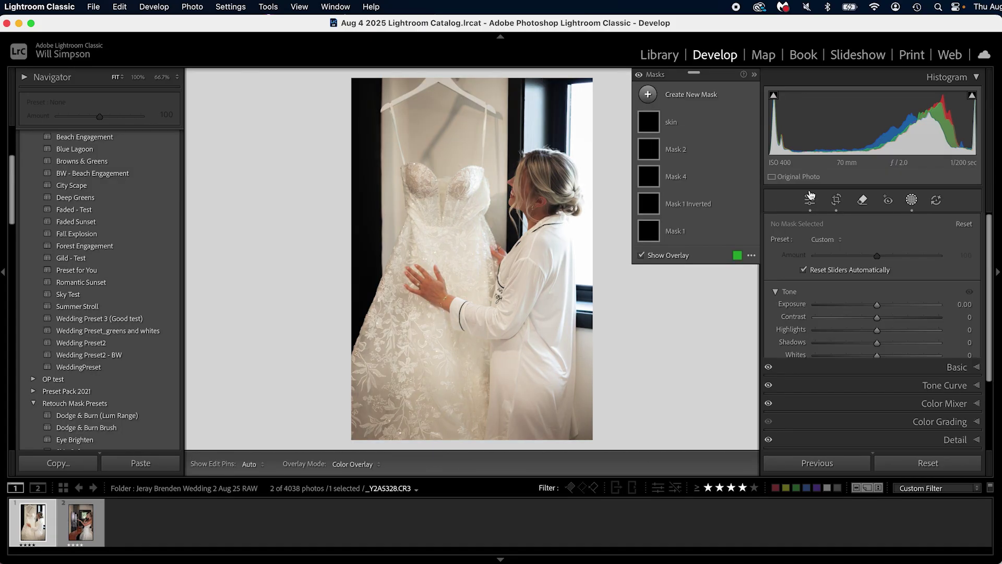
{"action": "left_click", "coordinate": [668, 176]}
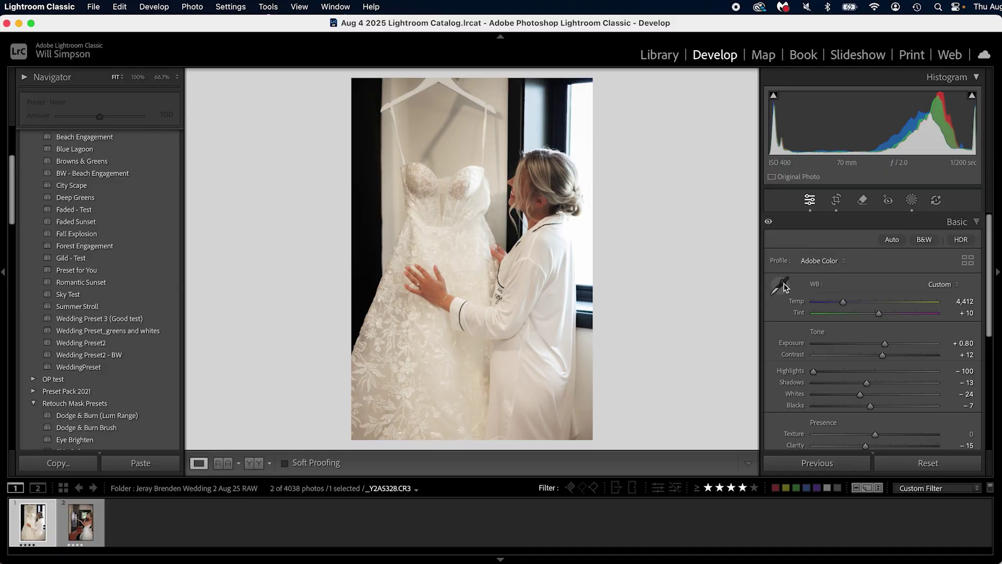
Sample the white robe with the WB eyedropper for a Custom Temp 3,550, Tint +7.
{"action": "left_click", "coordinate": [783, 287]}
{"action": "left_click", "coordinate": [779, 289]}
{"action": "left_click", "coordinate": [779, 287]}
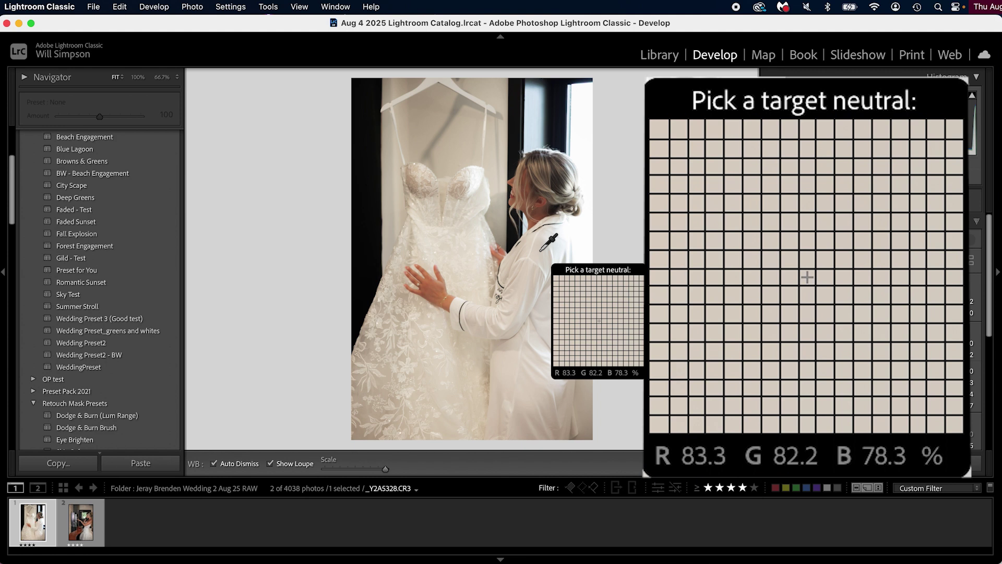
{"action": "left_click", "coordinate": [541, 251]}
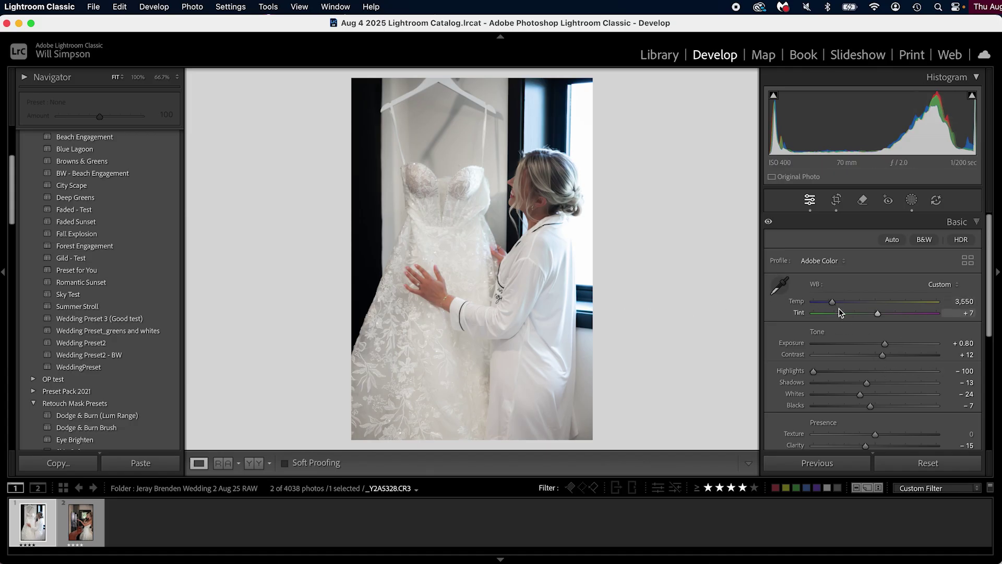
Undo the earlier temperature tweaks and warm the dress photo to Temp 4,921.
{"action": "key", "text": "super+z"}
{"action": "left_click_drag", "start_coordinate": [834, 304], "coordinate": [837, 304]}
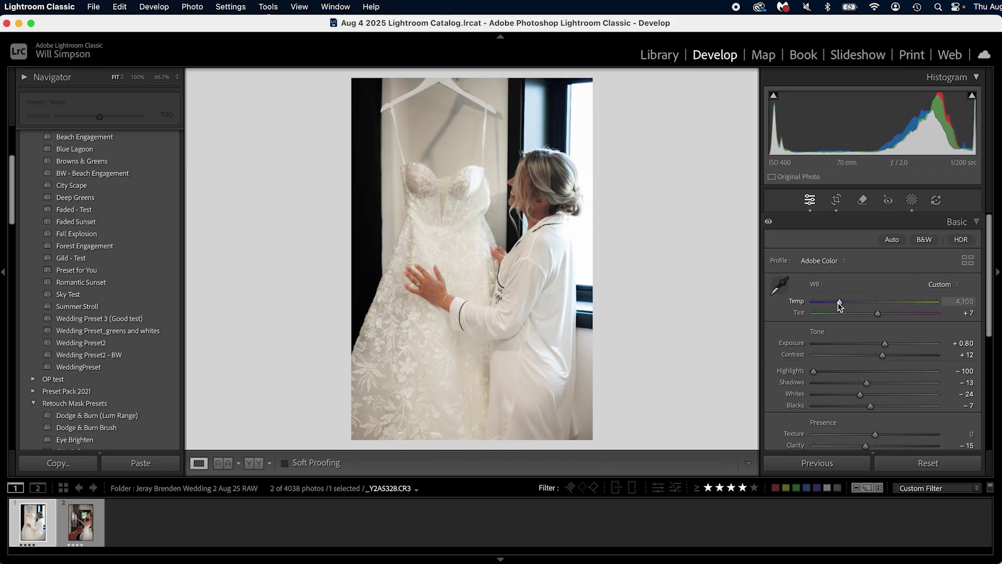
{"action": "key", "text": "super+z"}
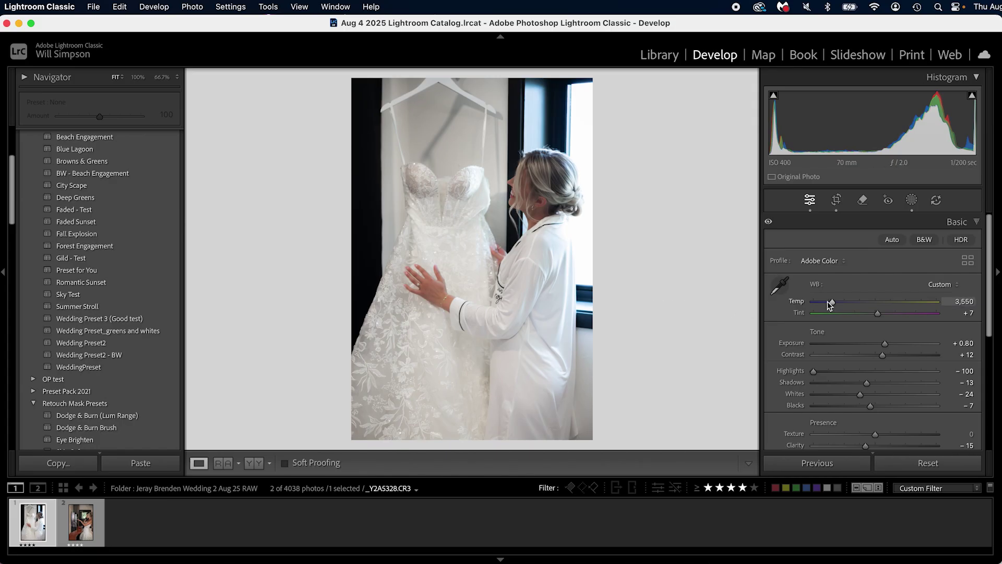
{"action": "left_click_drag", "start_coordinate": [829, 302], "coordinate": [849, 306]}
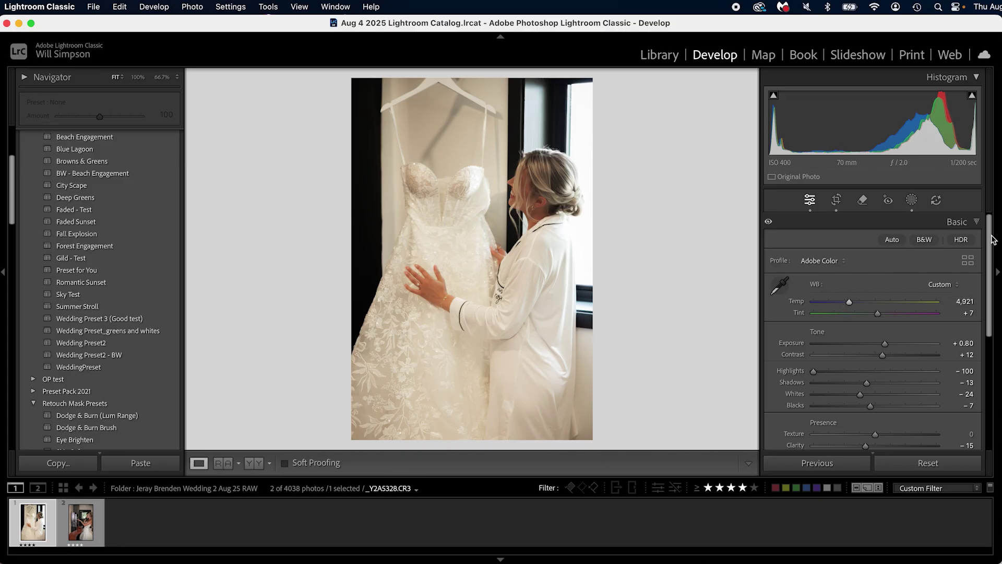
{"action": "left_click", "coordinate": [958, 222]}
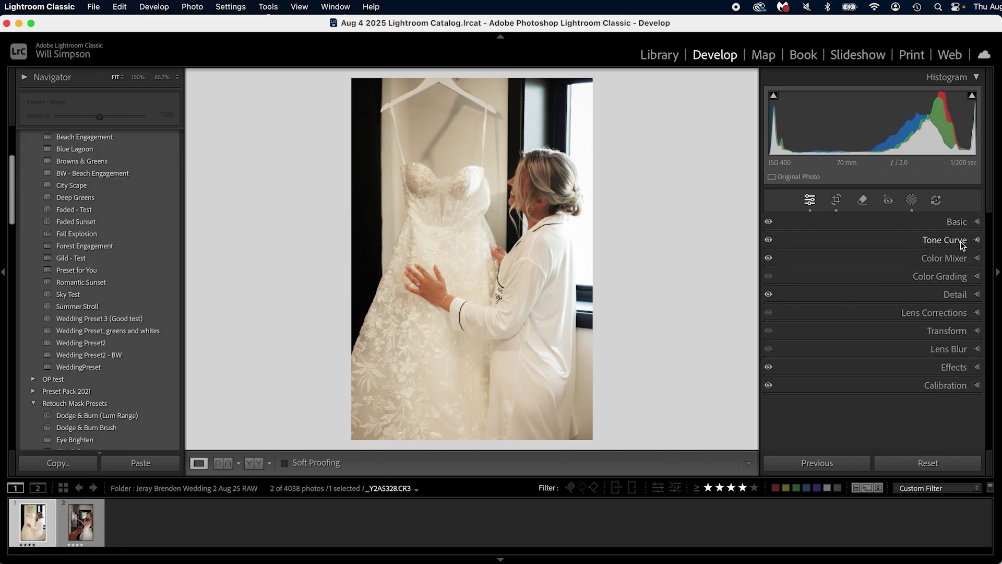
Grade the dress photo's highlights to Hue 243, Saturation 17 in Color Grading.
{"action": "left_click", "coordinate": [949, 276]}
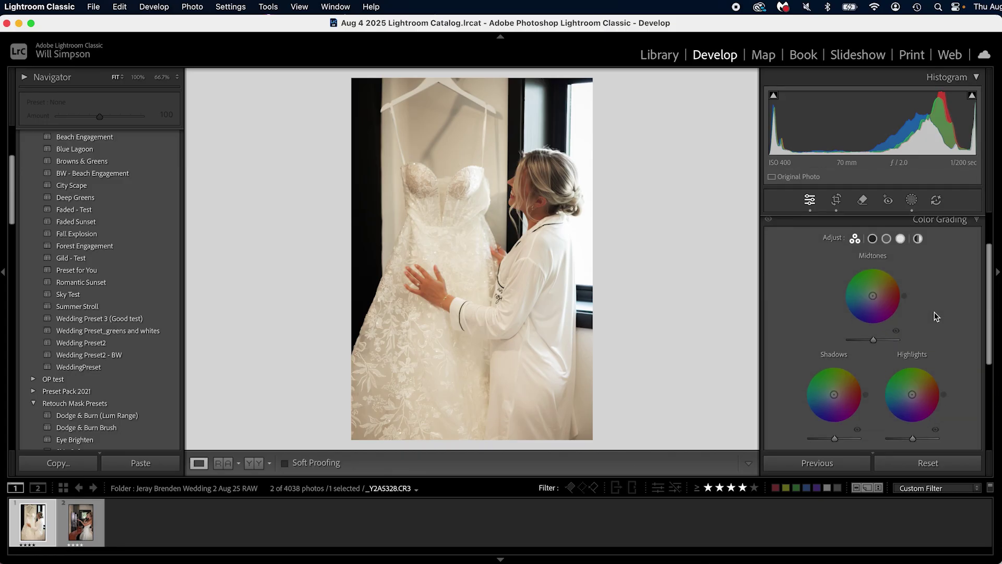
{"action": "left_click", "coordinate": [900, 242]}
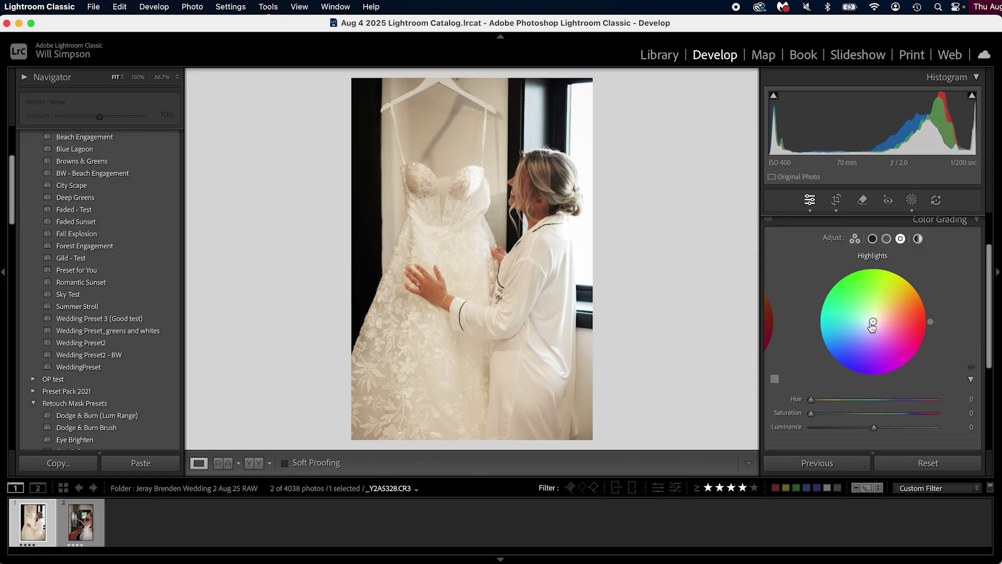
{"action": "left_click_drag", "start_coordinate": [932, 324], "coordinate": [823, 287]}
{"action": "mouse_move", "coordinate": [874, 322]}
{"action": "left_mouse_down"}
{"action": "mouse_move", "coordinate": [854, 337]}
{"action": "mouse_move", "coordinate": [871, 328]}
{"action": "left_mouse_up"}
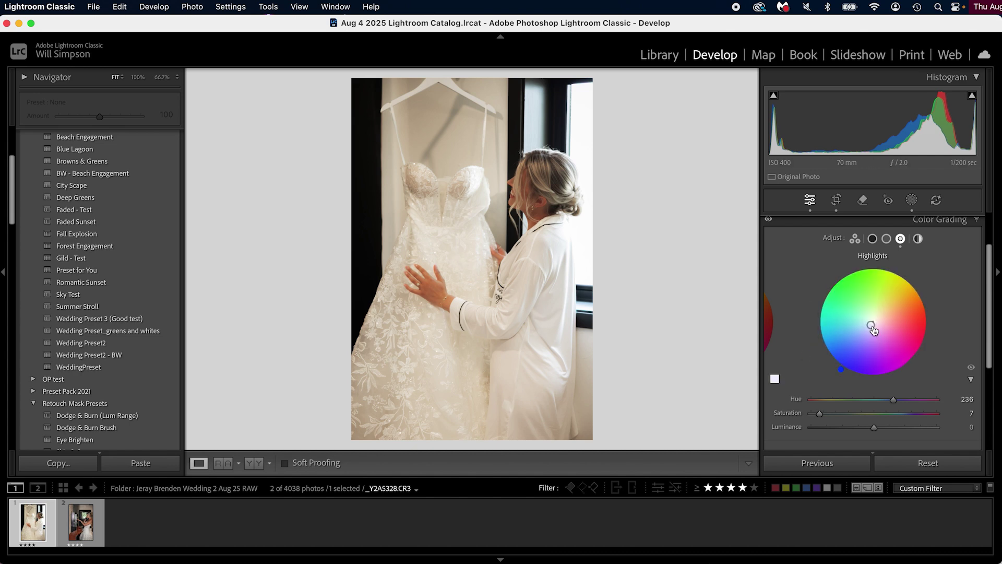
{"action": "mouse_move", "coordinate": [870, 325]}
{"action": "left_mouse_down"}
{"action": "mouse_move", "coordinate": [826, 302]}
{"action": "mouse_move", "coordinate": [869, 331]}
{"action": "left_mouse_up"}
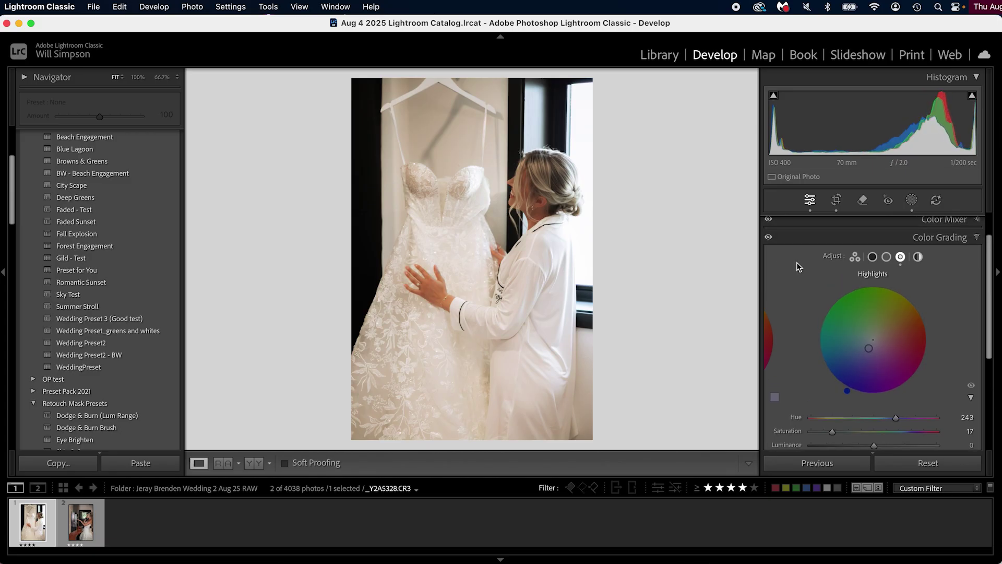
{"action": "scroll", "coordinate": [796, 263], "scroll_direction": "up", "scroll_amount": 2}
{"action": "left_click", "coordinate": [770, 247]}
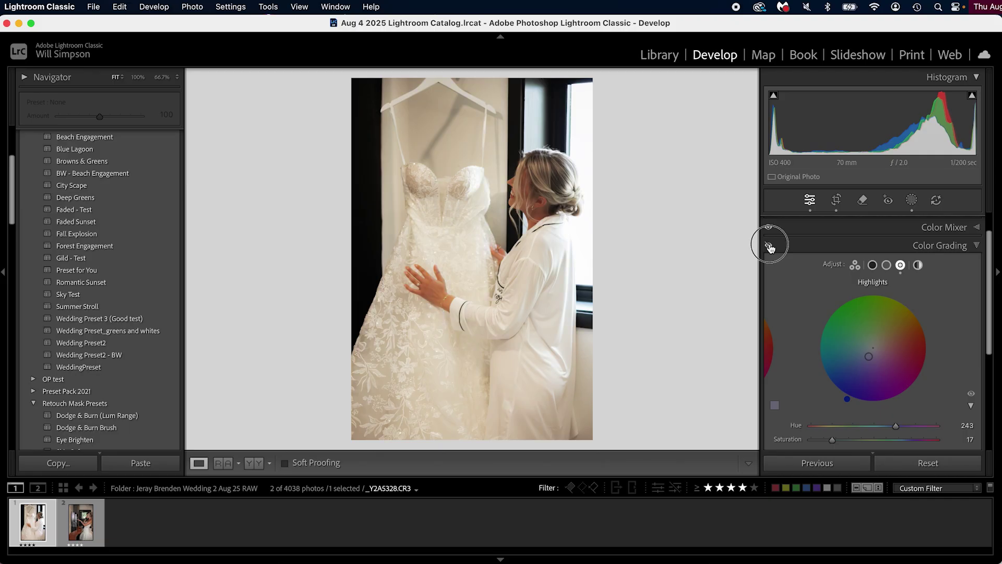
Turn colour grading back on, then bring up the payphone photo's Basic settings.
{"action": "left_click", "coordinate": [770, 246]}
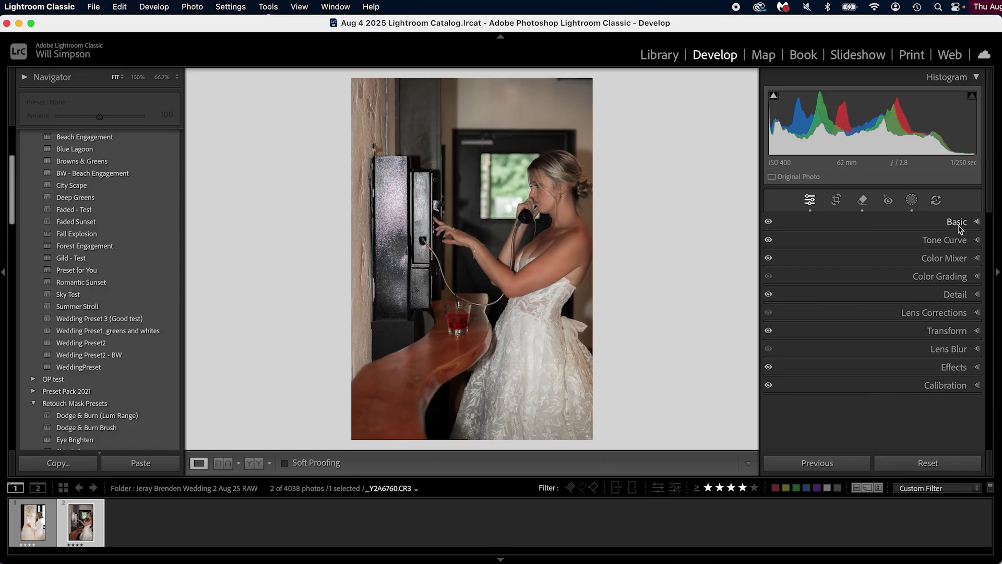
{"action": "left_click", "coordinate": [959, 225]}
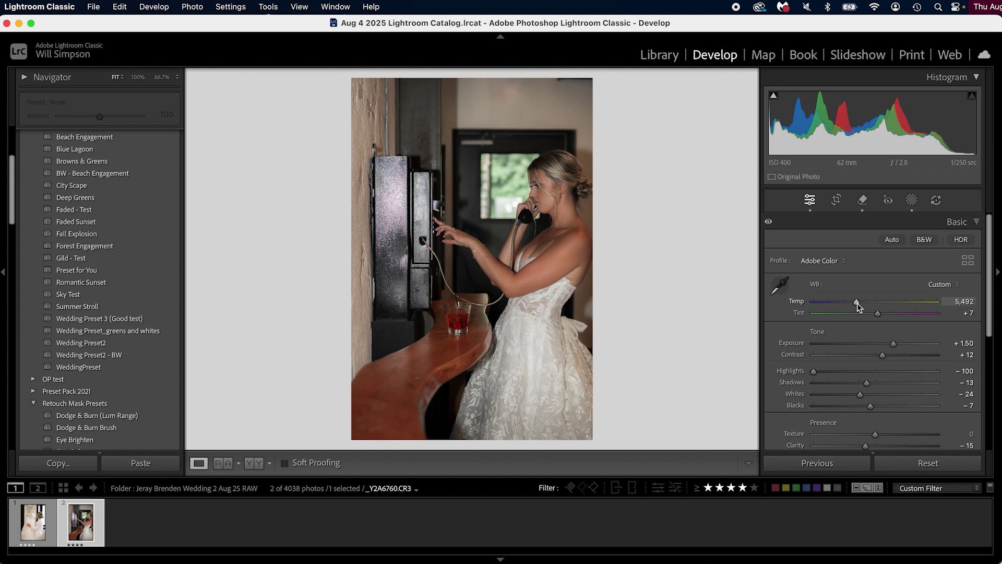
Adjust the payphone photo to Temp 6,712, Exposure +1.35, Tint −2 and Vibrance −12.
{"action": "mouse_move", "coordinate": [858, 304]}
{"action": "left_mouse_down"}
{"action": "mouse_move", "coordinate": [879, 304]}
{"action": "mouse_move", "coordinate": [871, 304]}
{"action": "left_mouse_up"}
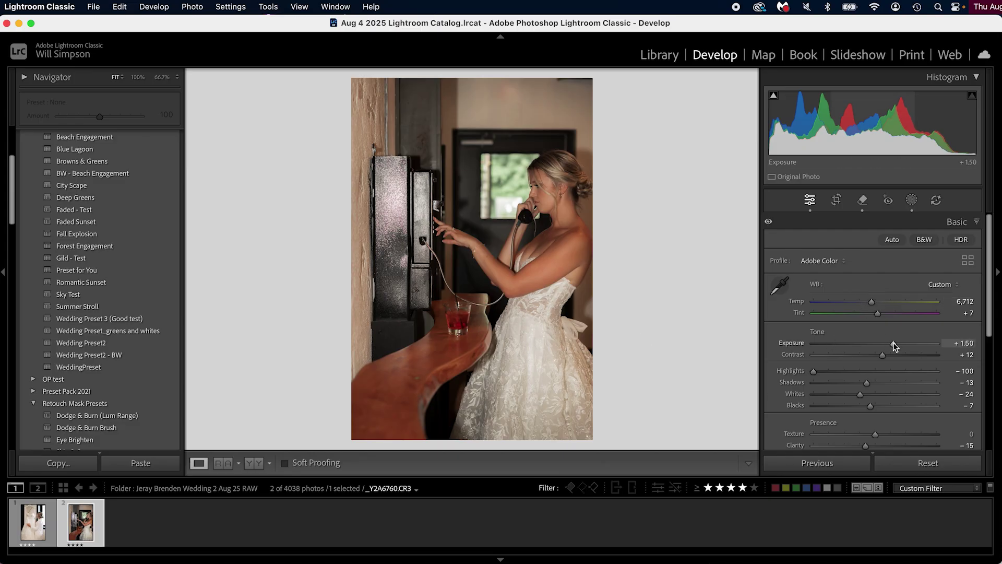
{"action": "left_click_drag", "start_coordinate": [894, 343], "coordinate": [891, 344]}
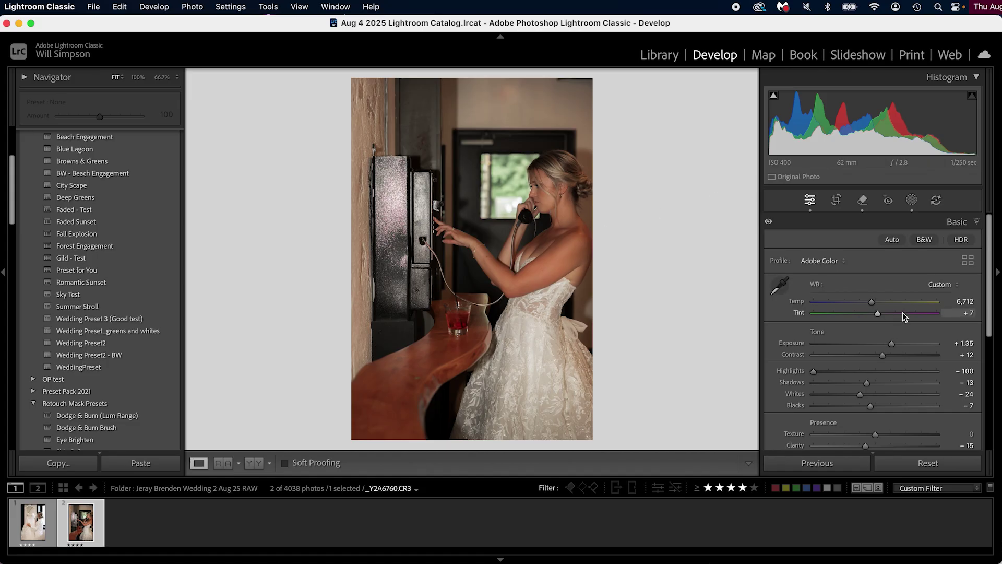
{"action": "left_click_drag", "start_coordinate": [877, 314], "coordinate": [875, 315]}
{"action": "scroll", "coordinate": [872, 365], "scroll_direction": "down", "scroll_amount": 3}
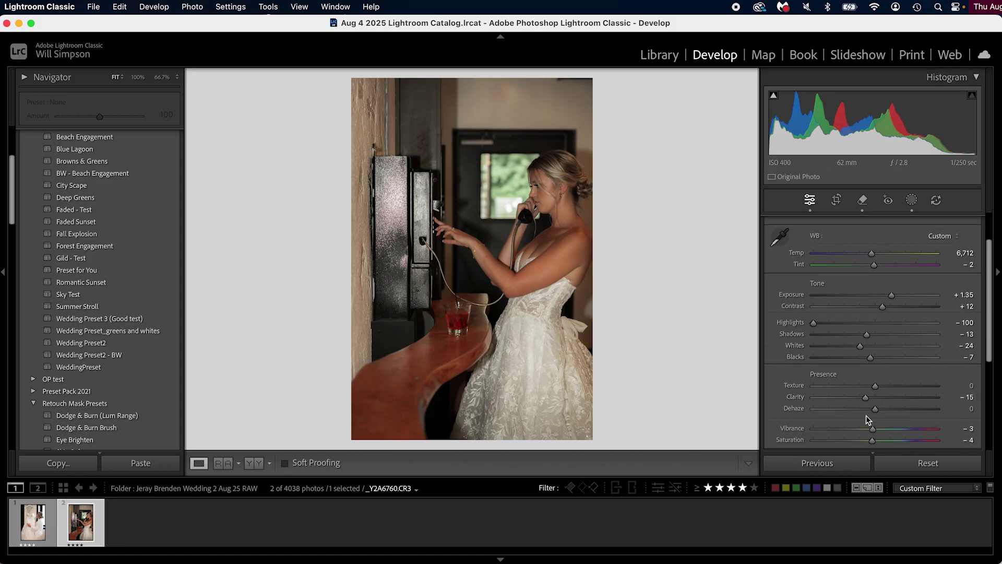
{"action": "left_click_drag", "start_coordinate": [865, 429], "coordinate": [868, 429]}
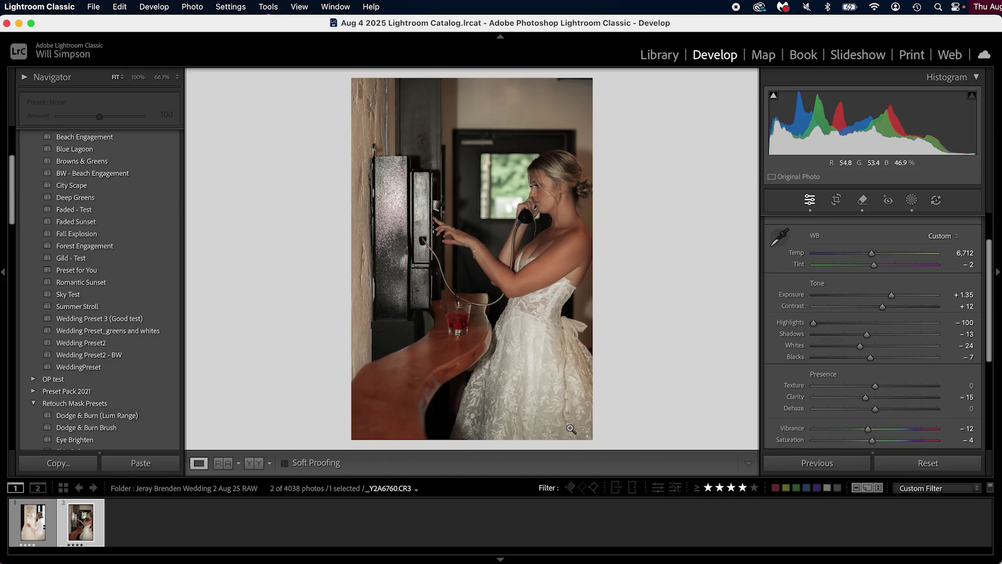
Start a Select People mask limited to clothes, undoing an accidental reset of all edits.
{"action": "left_click", "coordinate": [912, 200]}
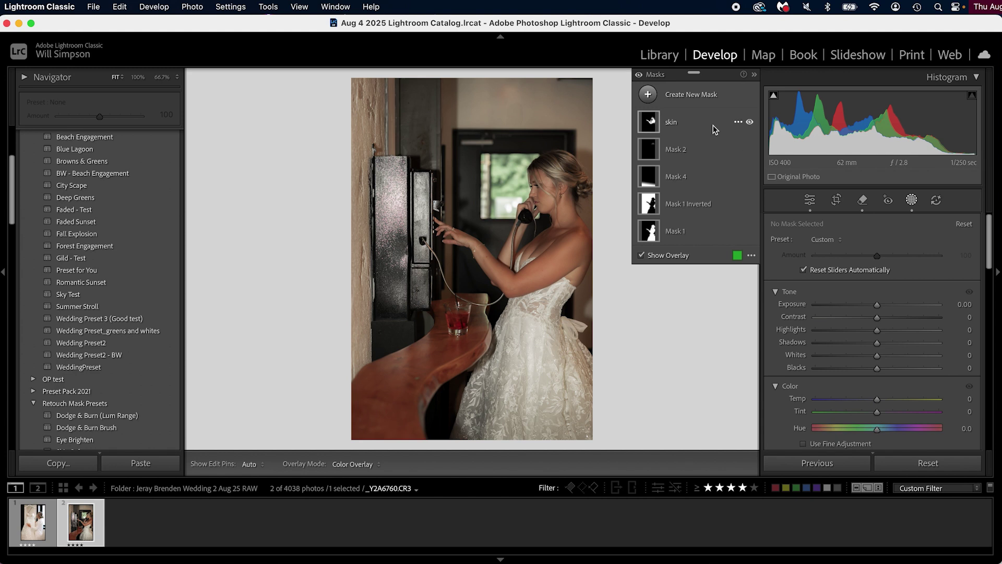
{"action": "left_click", "coordinate": [698, 100]}
{"action": "left_click", "coordinate": [738, 166]}
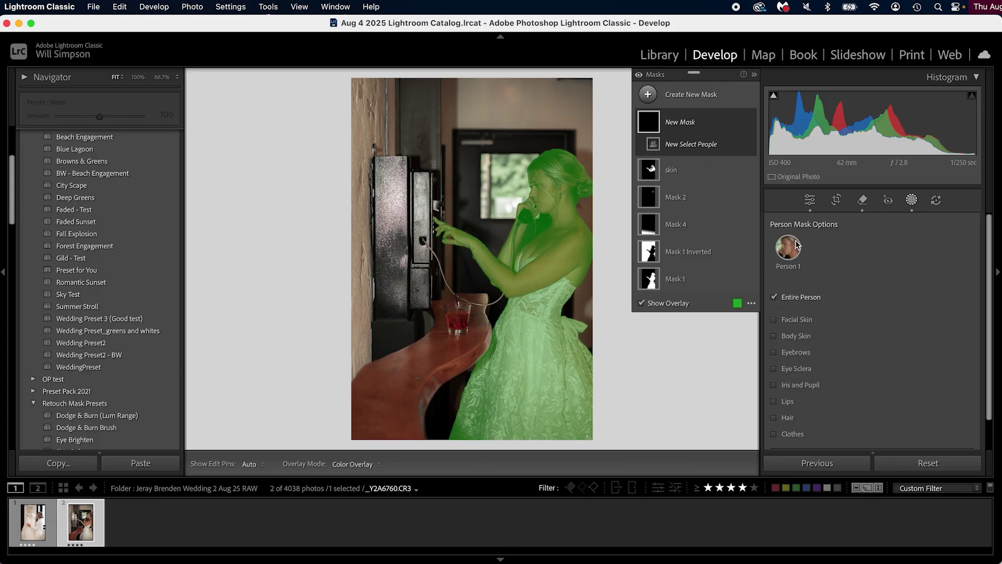
{"action": "left_click", "coordinate": [790, 434]}
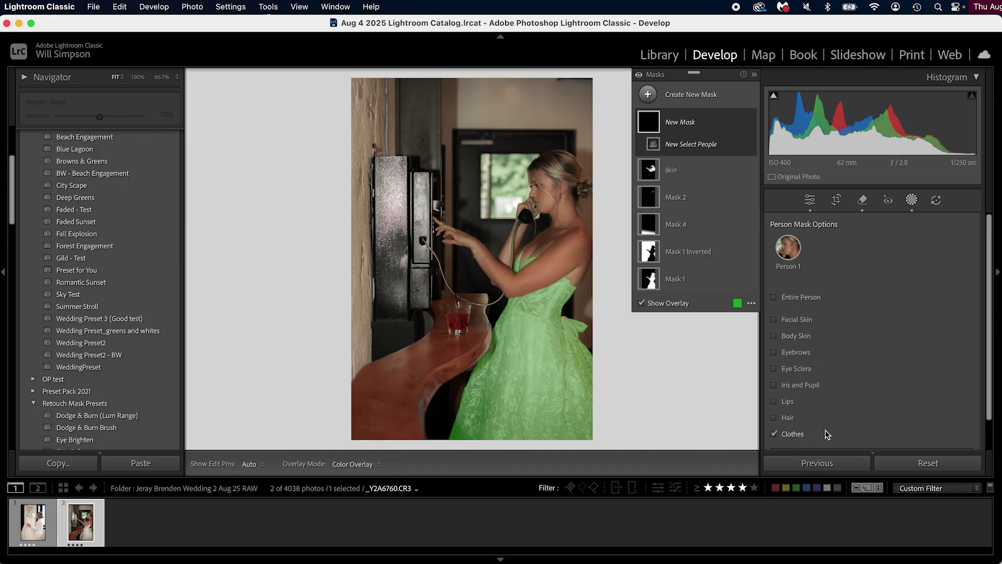
{"action": "left_click", "coordinate": [923, 463]}
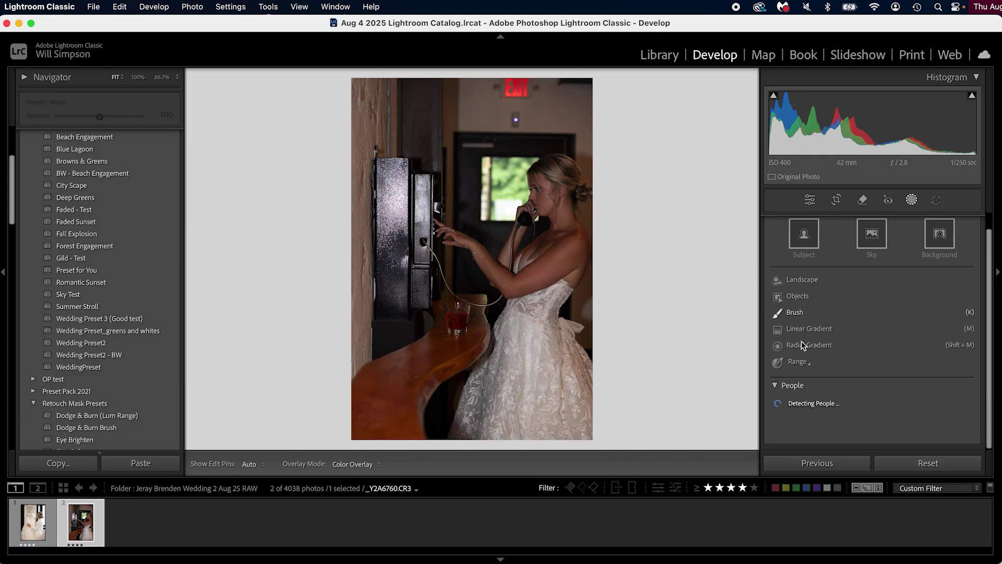
{"action": "key", "text": "super+z"}
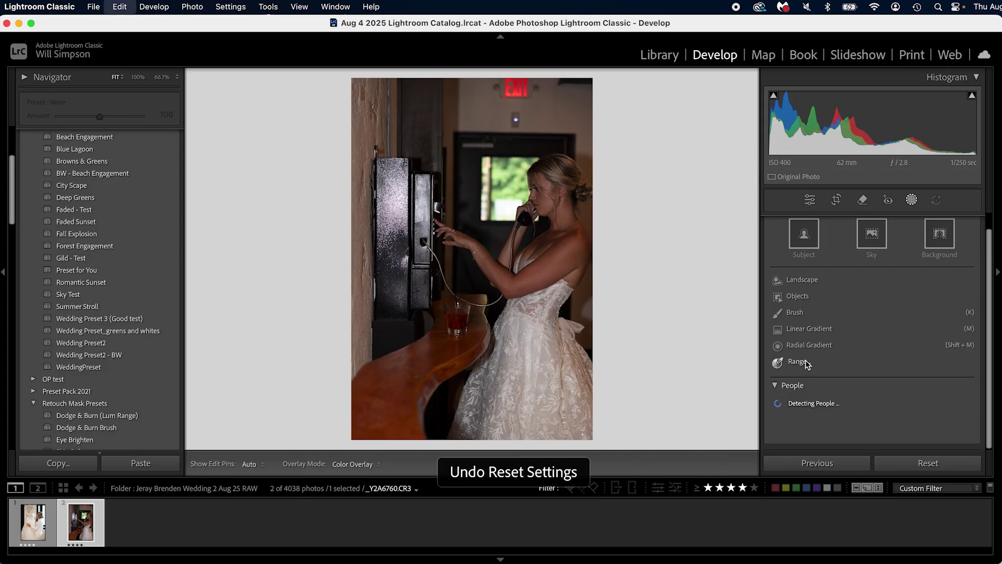
Start a fresh Select People mask on Person 1, the bride, with her clothes options shown.
{"action": "left_click", "coordinate": [672, 94]}
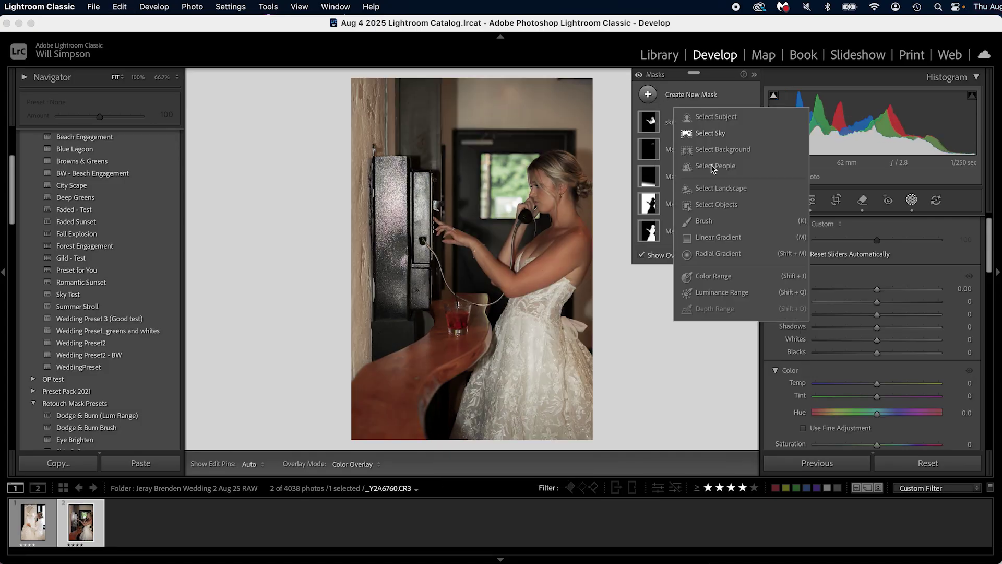
{"action": "left_click", "coordinate": [711, 167]}
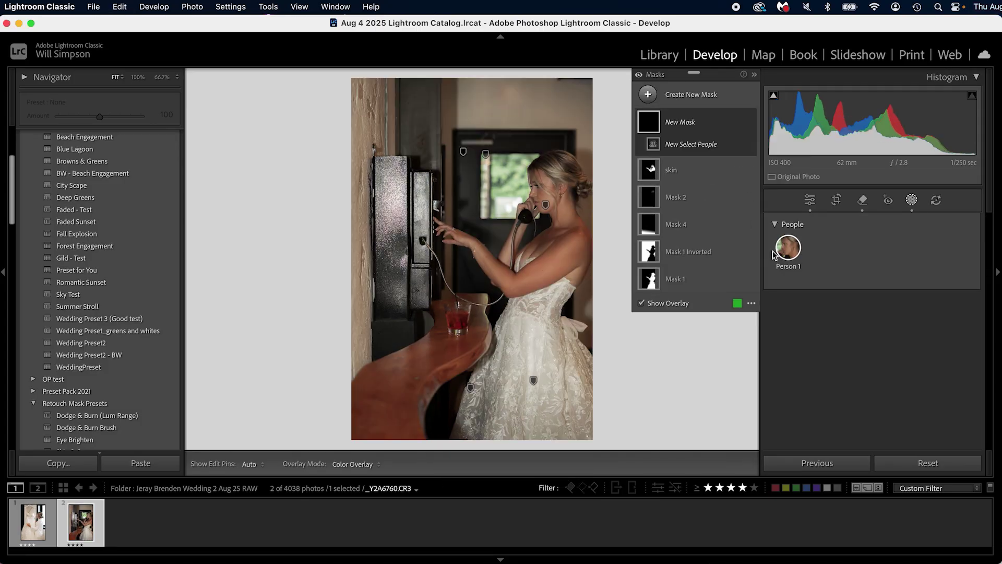
{"action": "left_click", "coordinate": [788, 248]}
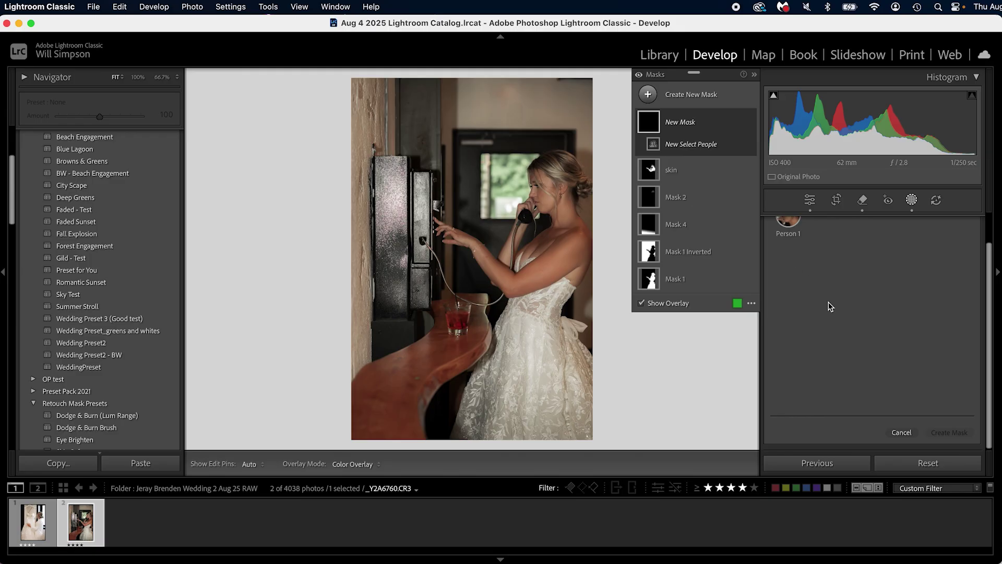
{"action": "left_click", "coordinate": [902, 432]}
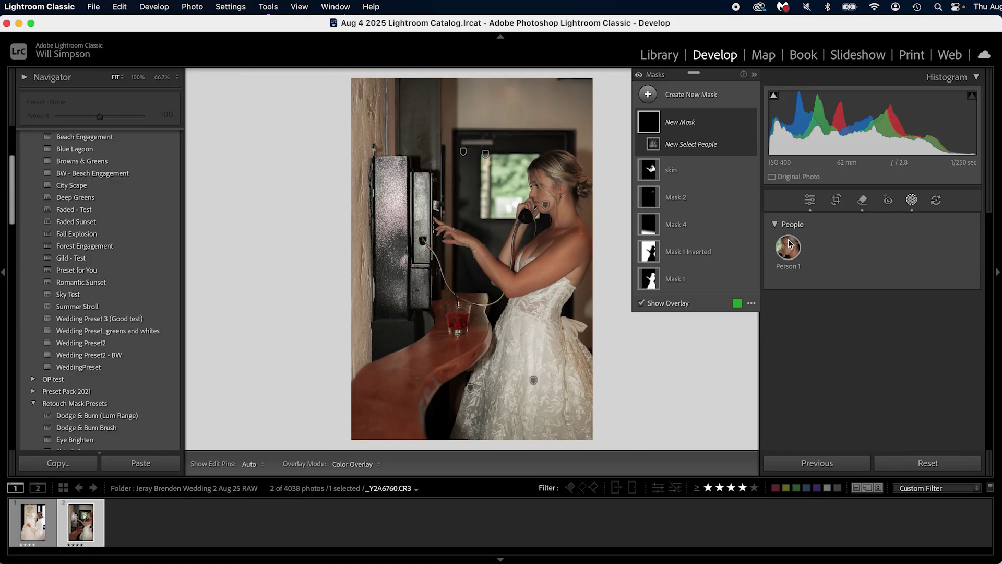
{"action": "left_click", "coordinate": [789, 244]}
{"action": "scroll", "coordinate": [808, 327], "scroll_direction": "down", "scroll_amount": 2}
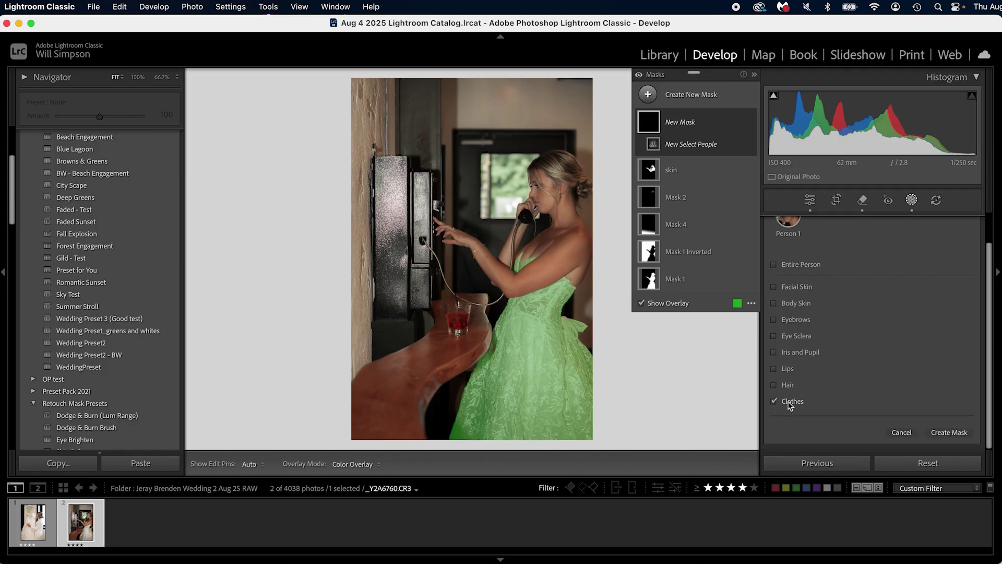
Create Mask 3 from the bride's clothes and subtract a brush stroke over the phone.
{"action": "left_click", "coordinate": [951, 435]}
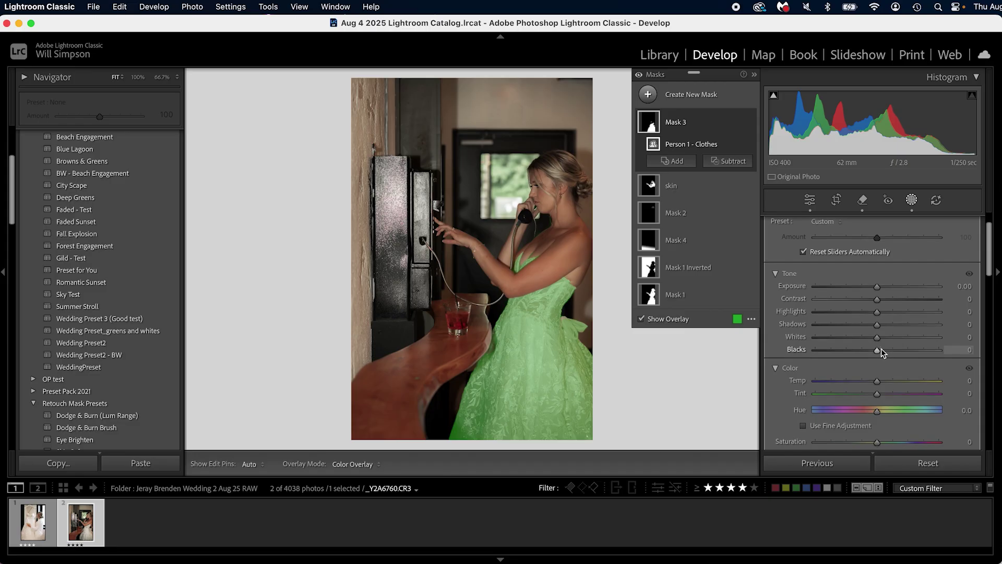
{"action": "scroll", "coordinate": [881, 349], "scroll_direction": "down", "scroll_amount": 4}
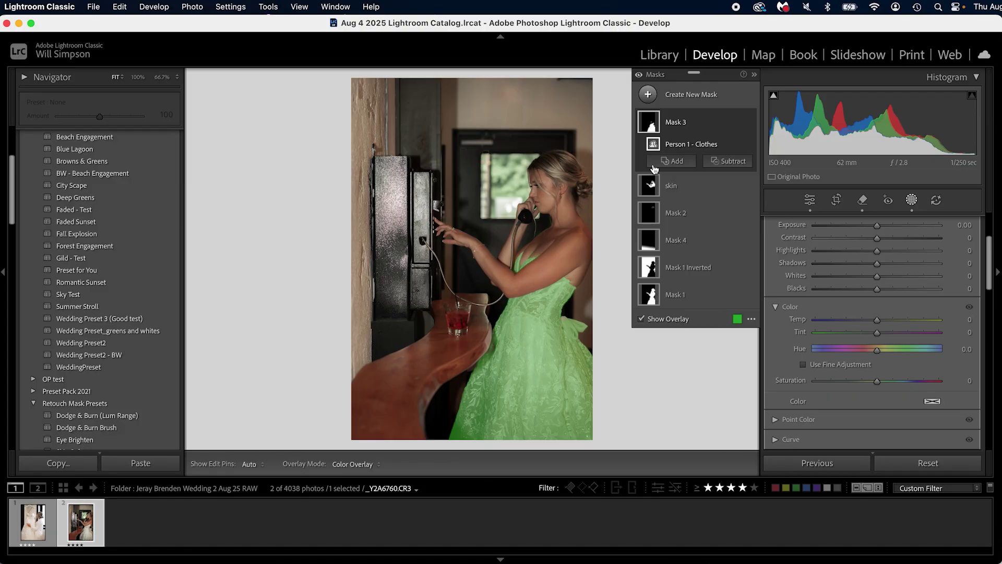
{"action": "left_click", "coordinate": [669, 162]}
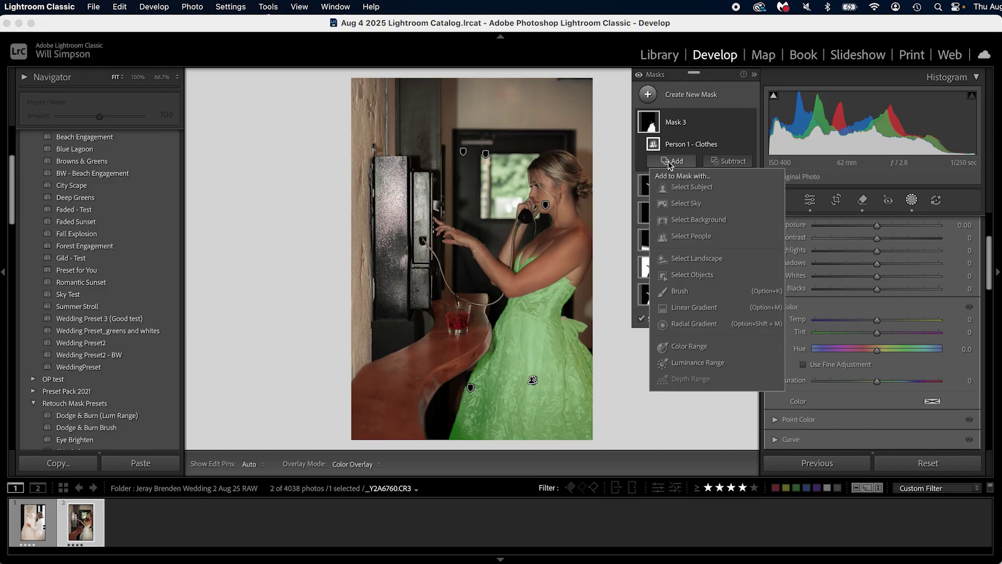
{"action": "left_click", "coordinate": [679, 290]}
{"action": "left_click_drag", "start_coordinate": [450, 229], "coordinate": [456, 234]}
{"action": "key", "text": "super+z"}
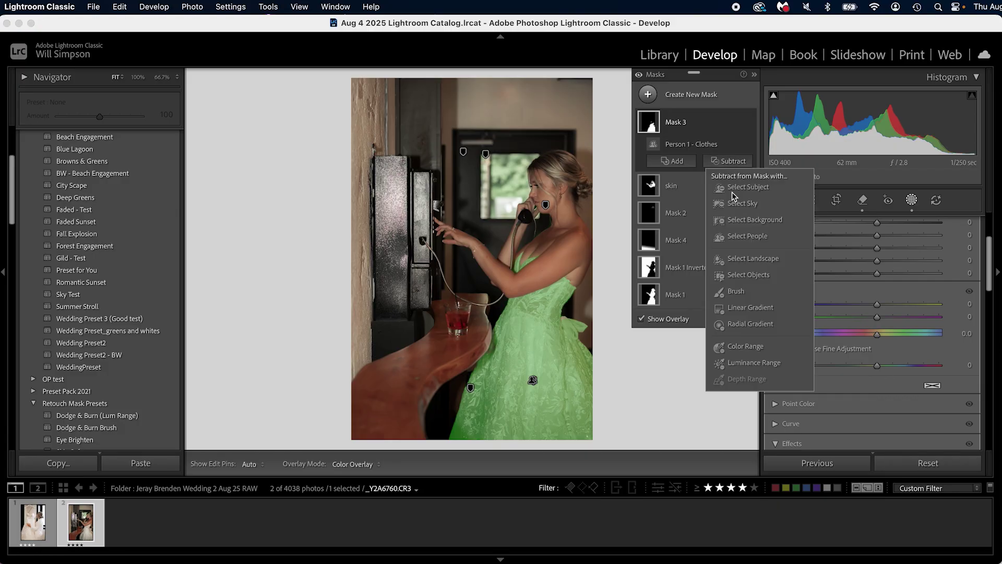
{"action": "left_click", "coordinate": [745, 285]}
{"action": "mouse_move", "coordinate": [442, 212]}
{"action": "left_mouse_down"}
{"action": "mouse_move", "coordinate": [461, 237]}
{"action": "mouse_move", "coordinate": [433, 228]}
{"action": "mouse_move", "coordinate": [450, 237]}
{"action": "mouse_move", "coordinate": [422, 180]}
{"action": "mouse_move", "coordinate": [424, 249]}
{"action": "left_mouse_up"}
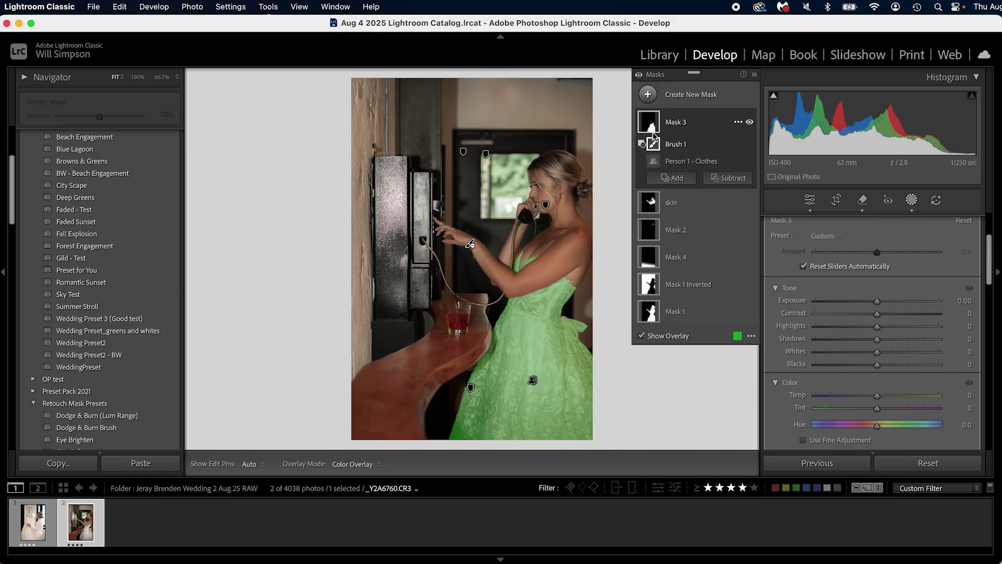
Try cooling the dress mask's Temp, then reset it back to 0.
{"action": "left_click", "coordinate": [652, 128]}
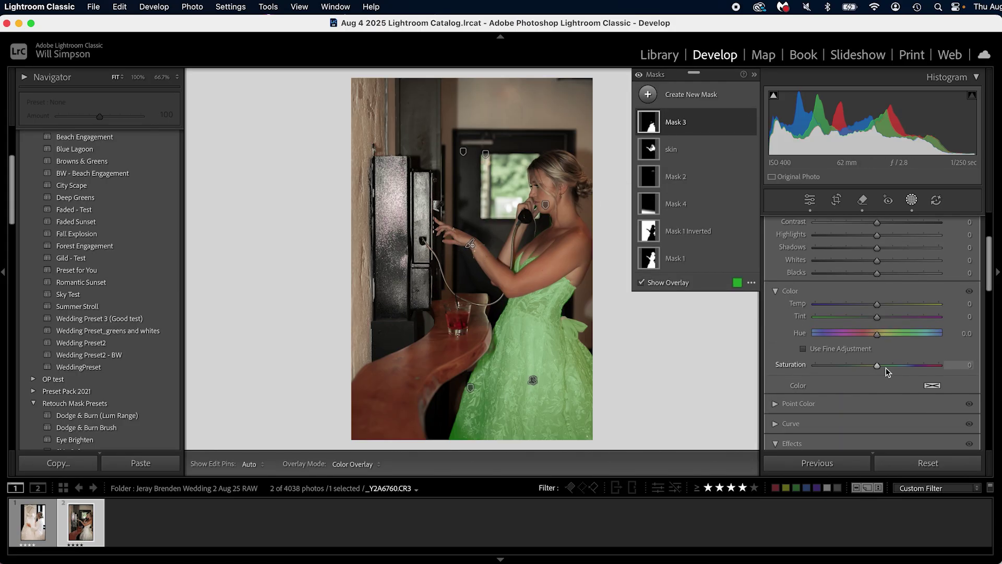
{"action": "scroll", "coordinate": [882, 371], "scroll_direction": "down", "scroll_amount": 1}
{"action": "scroll", "coordinate": [881, 371], "scroll_direction": "up", "scroll_amount": 3}
{"action": "scroll", "coordinate": [882, 371], "scroll_direction": "up", "scroll_amount": 1}
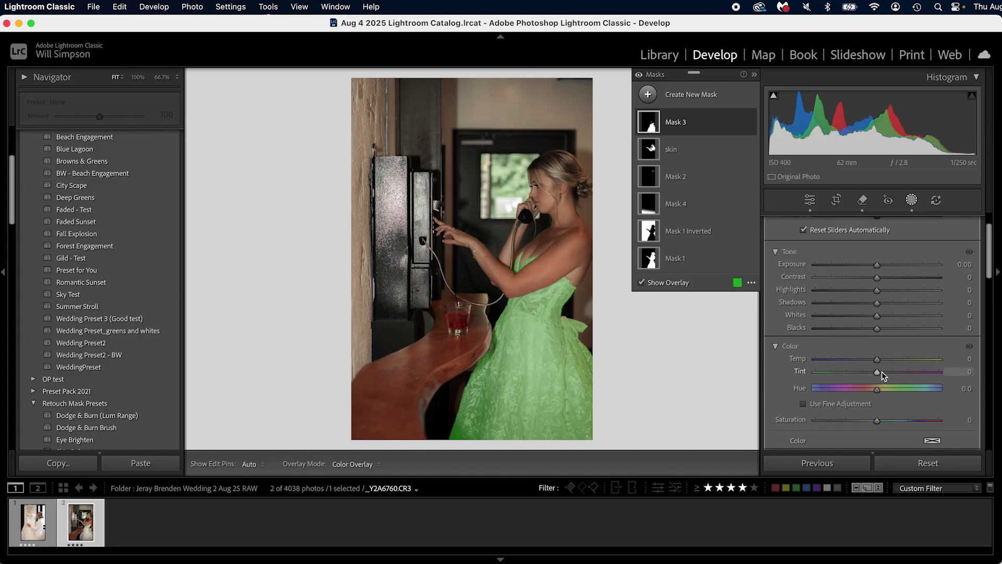
{"action": "left_click_drag", "start_coordinate": [877, 359], "coordinate": [858, 361]}
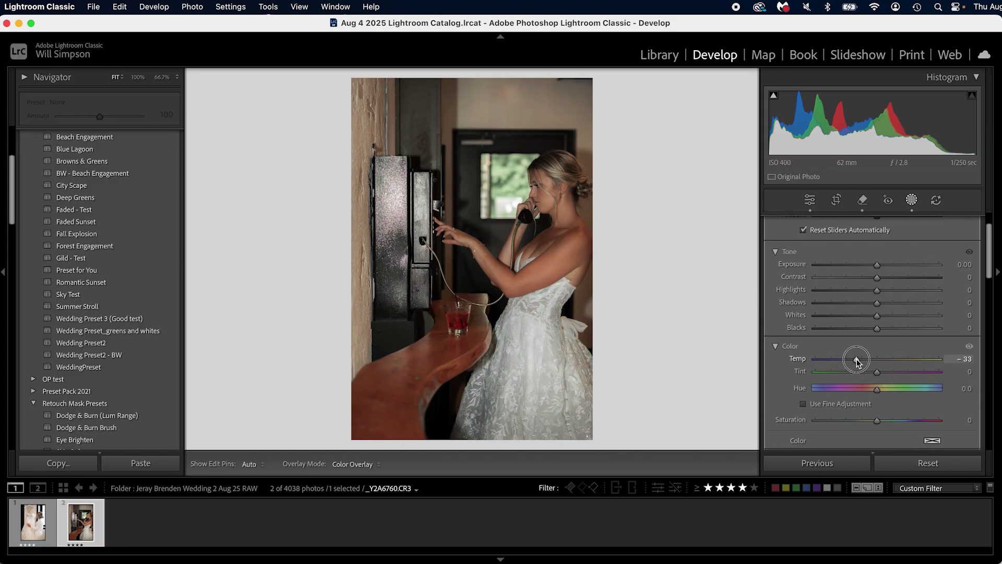
{"action": "left_click_drag", "start_coordinate": [858, 361], "coordinate": [858, 363]}
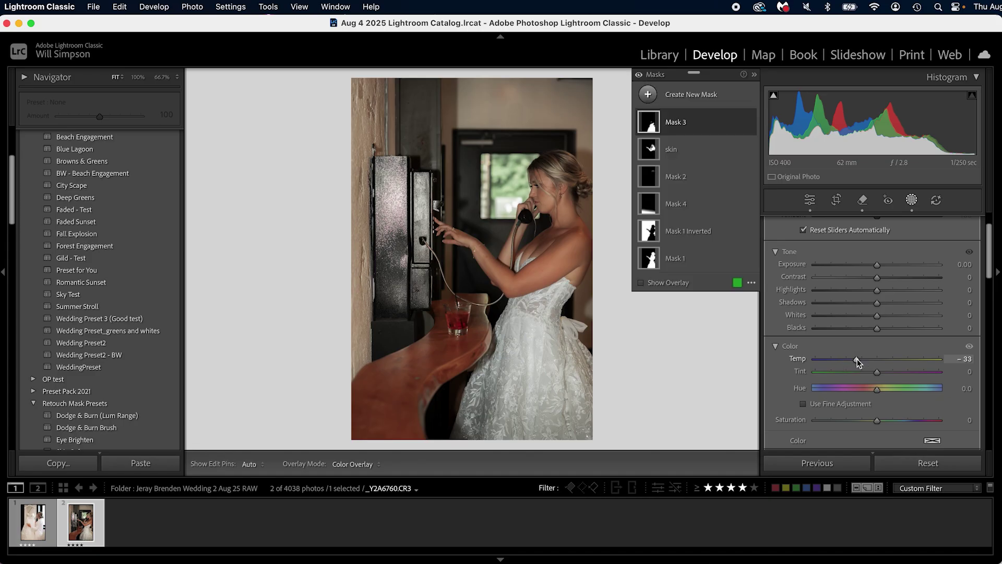
{"action": "double_click", "coordinate": [856, 359]}
Show the mask overlay and lower the dress mask's Saturation to −40.
{"action": "key", "text": "o"}
{"action": "scroll", "coordinate": [867, 365], "scroll_direction": "down", "scroll_amount": 2}
{"action": "left_click_drag", "start_coordinate": [876, 376], "coordinate": [851, 378]}
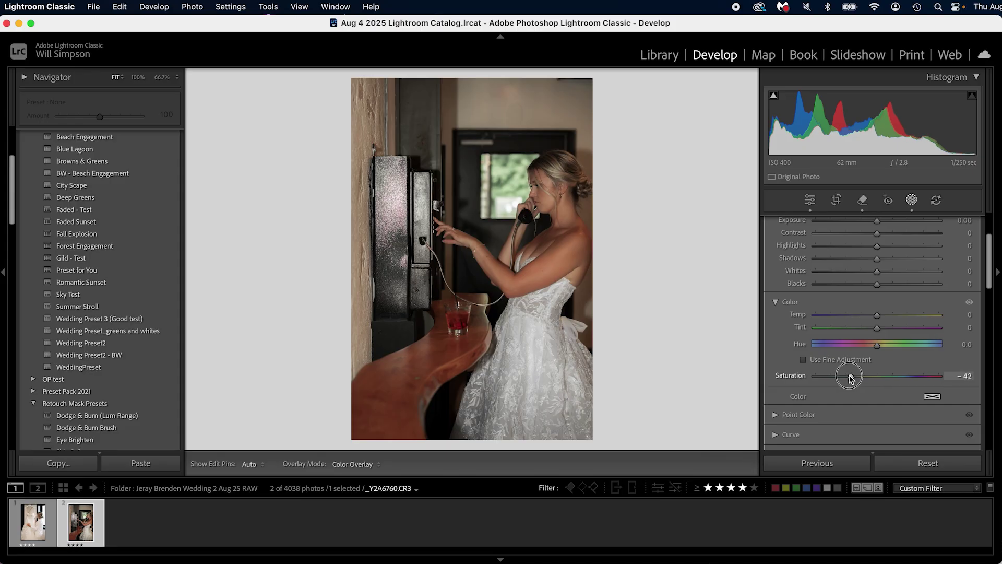
{"action": "left_click_drag", "start_coordinate": [849, 377], "coordinate": [850, 378]}
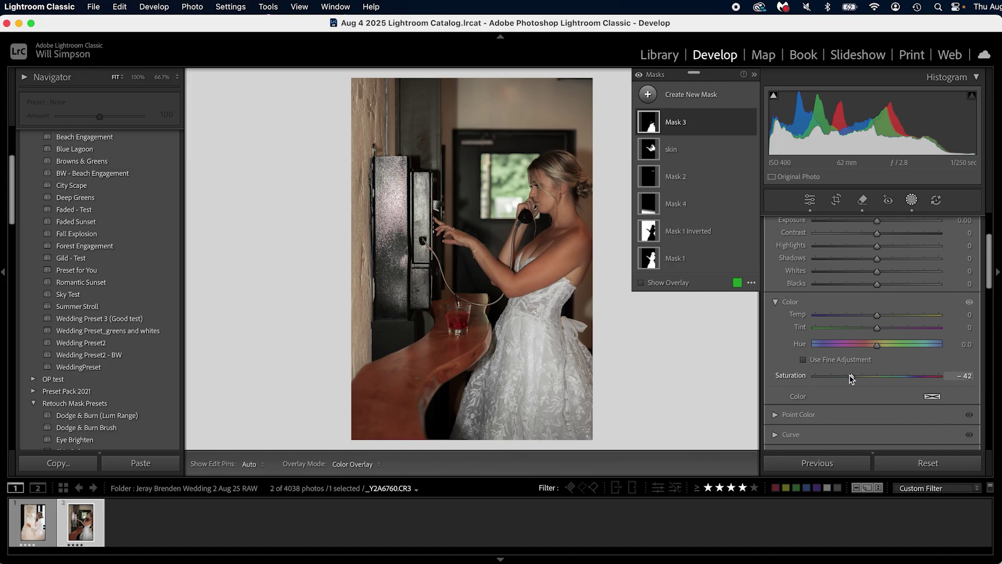
{"action": "left_click_drag", "start_coordinate": [850, 374], "coordinate": [851, 376]}
{"action": "left_click", "coordinate": [850, 375]}
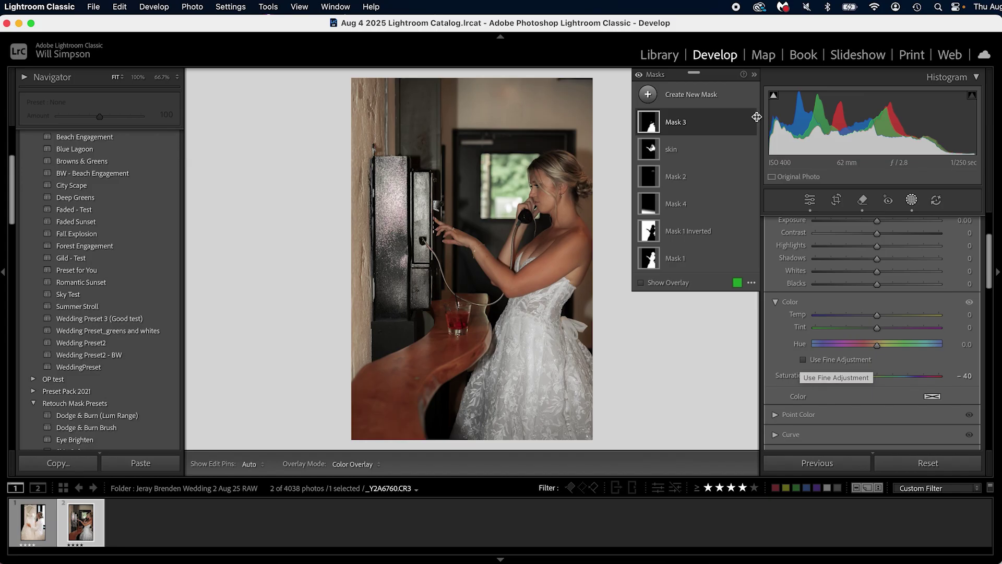
Rename Mask 3 to 'wedding dress'.
{"action": "double_click", "coordinate": [679, 123]}
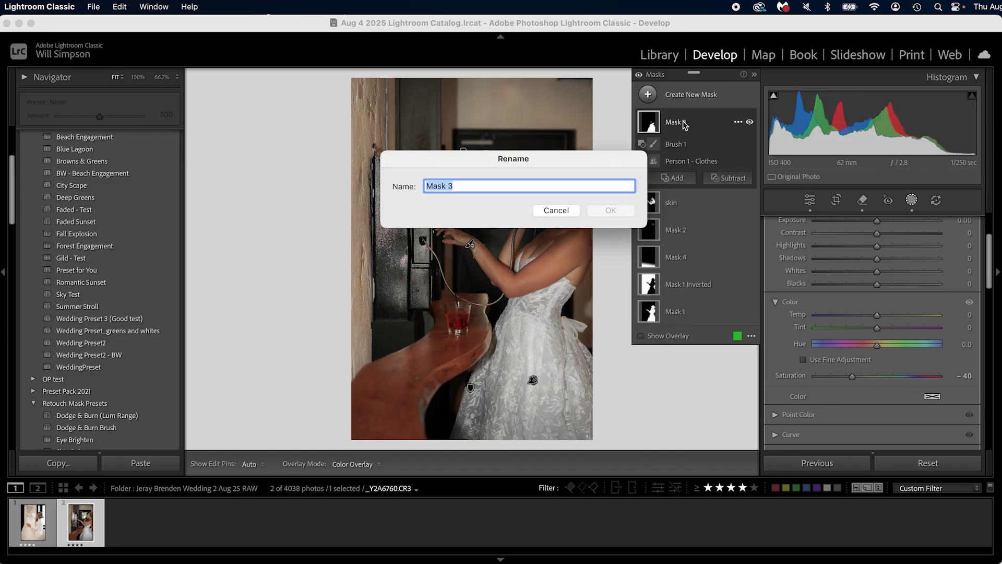
{"action": "type", "text": "cloth"}
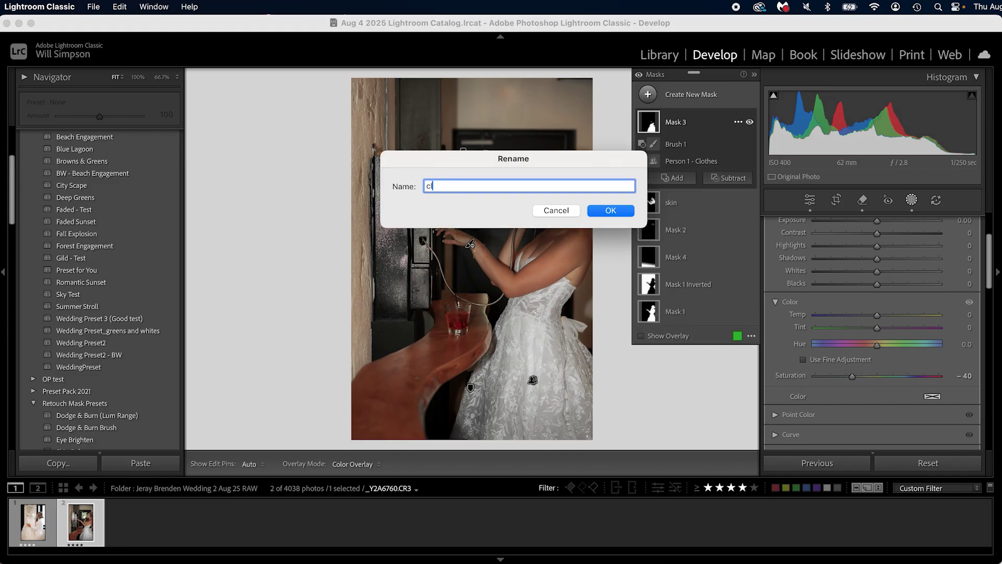
{"action": "key", "text": "BackSpace"}
{"action": "key", "text": "BackSpace"}
{"action": "type", "text": "we"}
{"action": "key", "text": "Return"}
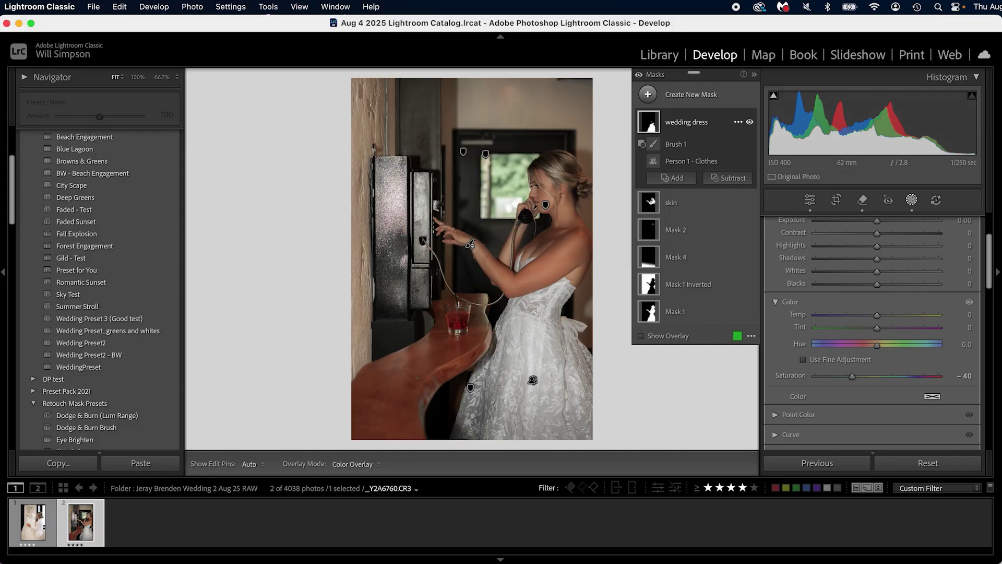